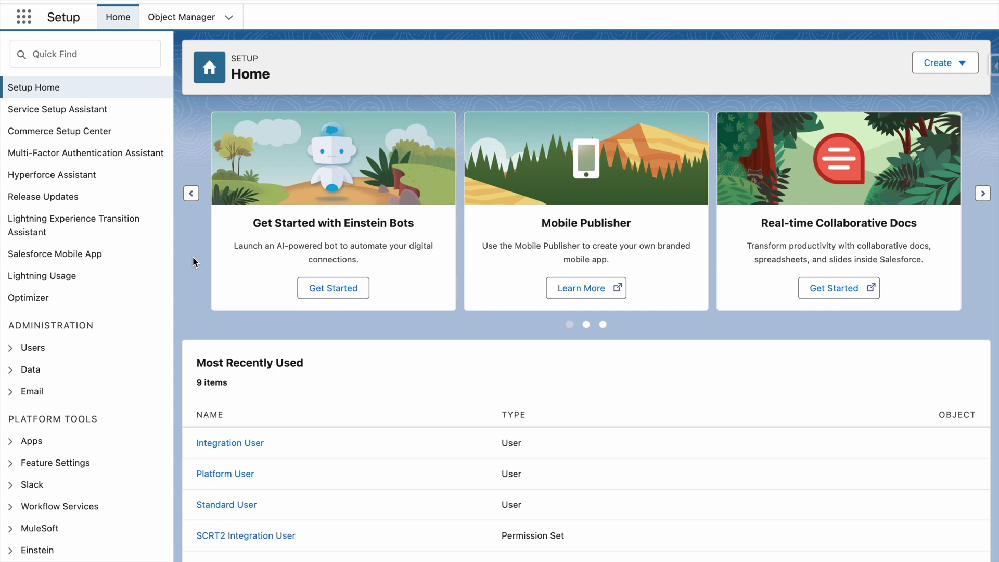
# Step: Open the Integration User record from Setup Home's Most Recently Used list
pyautogui.click(221, 442)
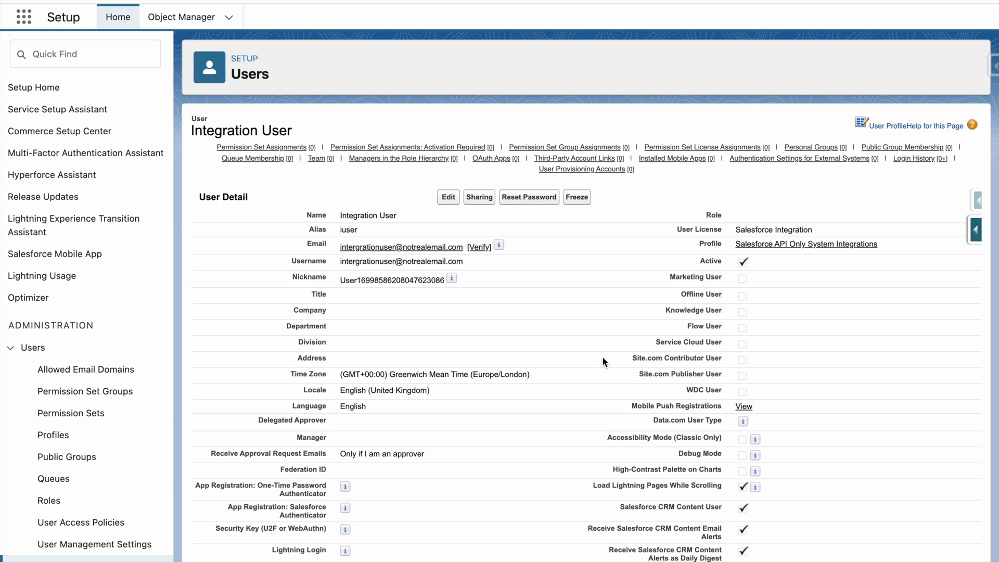
pyautogui.scroll(-2, 598, 359)
pyautogui.scroll(-3, 599, 360)
pyautogui.scroll(-3, 599, 359)
pyautogui.scroll(-2, 599, 359)
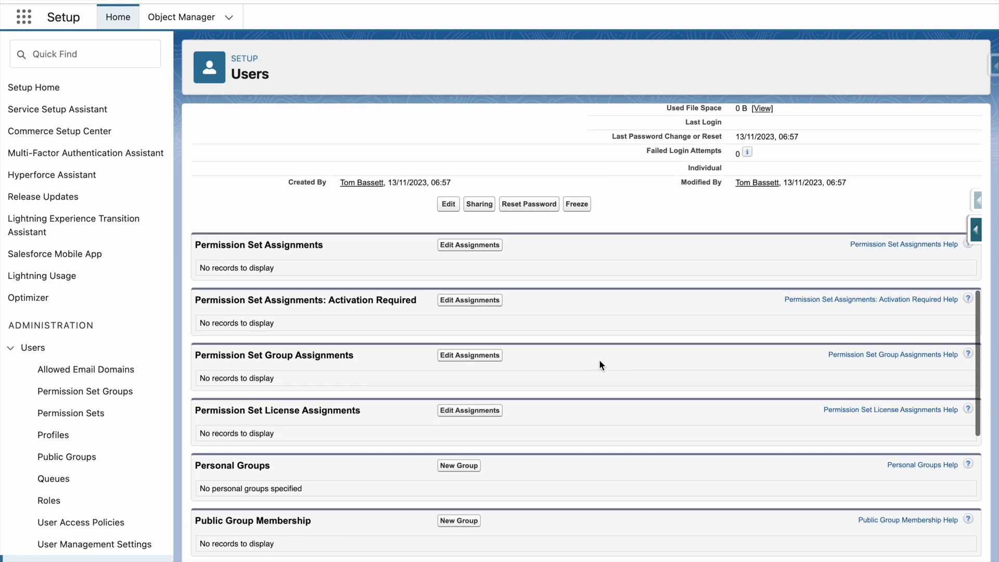
# Step: Edit the license assignments and enable Salesforce API Integration for the user
pyautogui.click(446, 360)
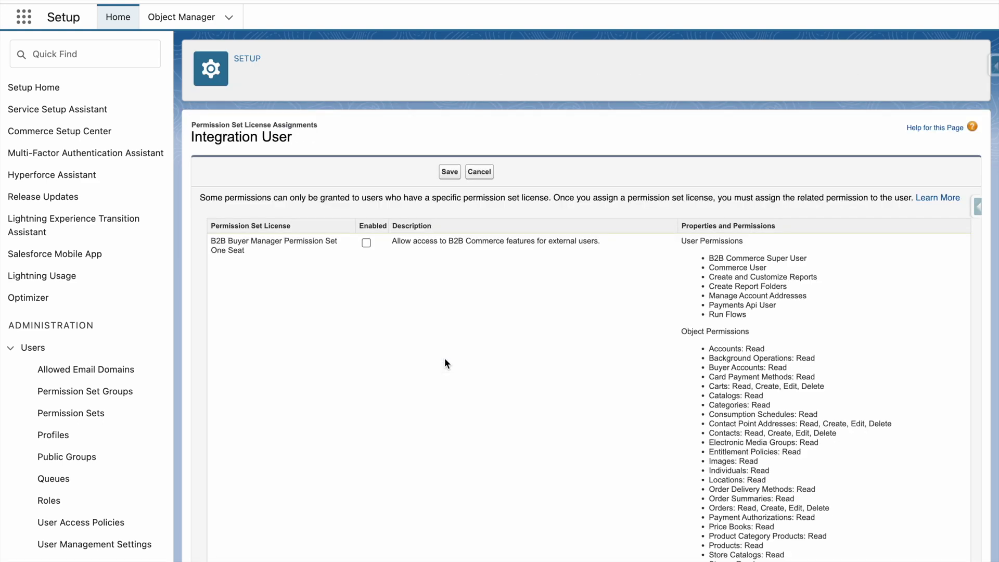
pyautogui.scroll(-4, 321, 384)
pyautogui.scroll(-3, 321, 383)
pyautogui.scroll(-4, 321, 380)
pyautogui.scroll(-5, 321, 379)
pyautogui.scroll(-1, 328, 365)
pyautogui.scroll(-5, 327, 366)
pyautogui.scroll(-5, 327, 365)
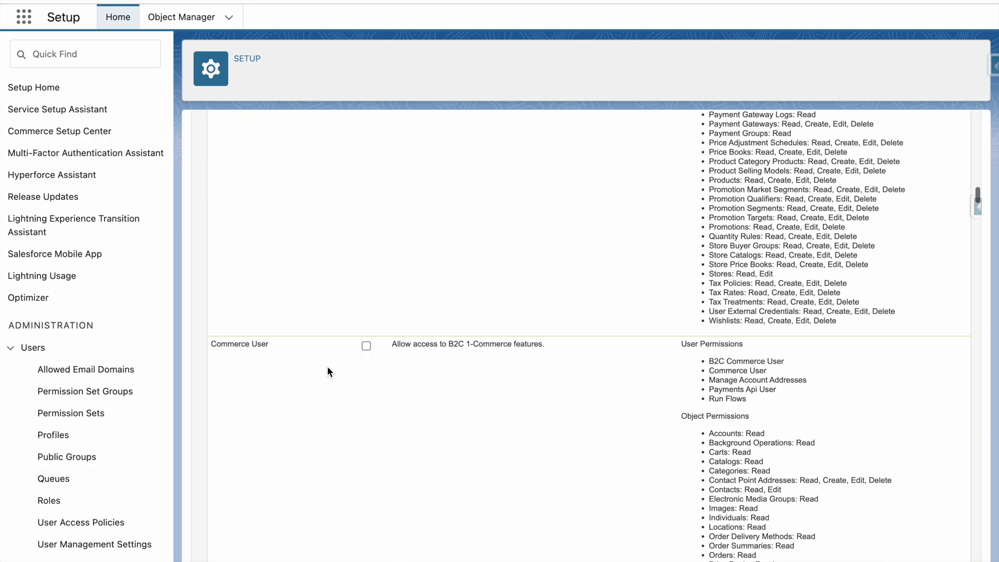
pyautogui.scroll(-2, 327, 366)
pyautogui.scroll(-5, 327, 366)
pyautogui.scroll(-8, 326, 366)
pyautogui.scroll(-9, 327, 366)
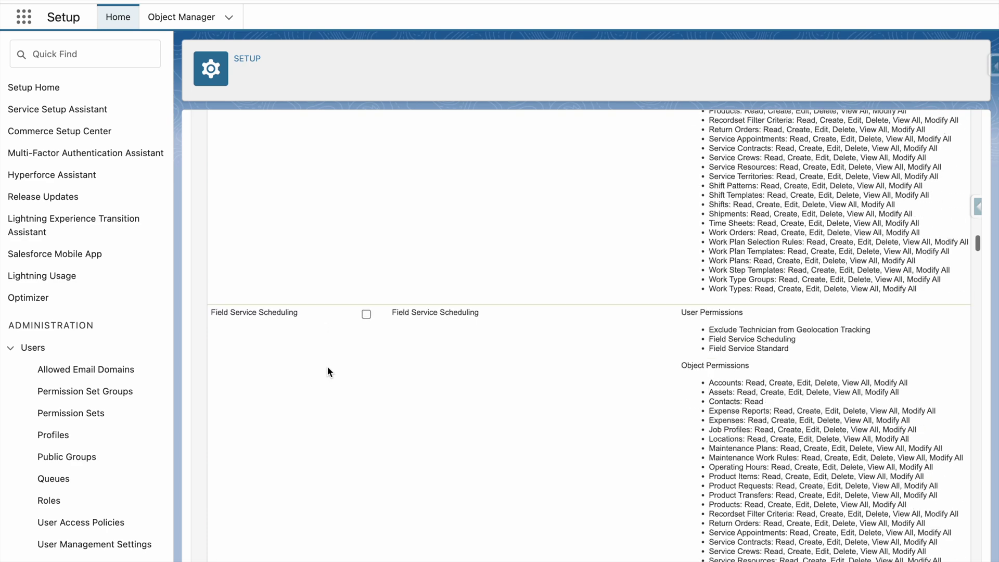
pyautogui.scroll(-10, 327, 367)
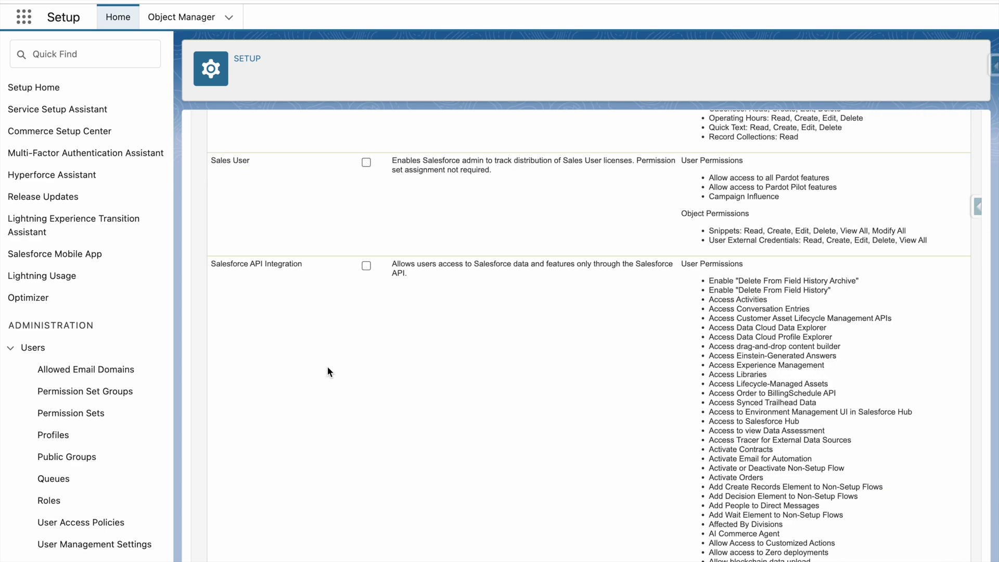
pyautogui.click(366, 266)
pyautogui.scroll(-1, 766, 404)
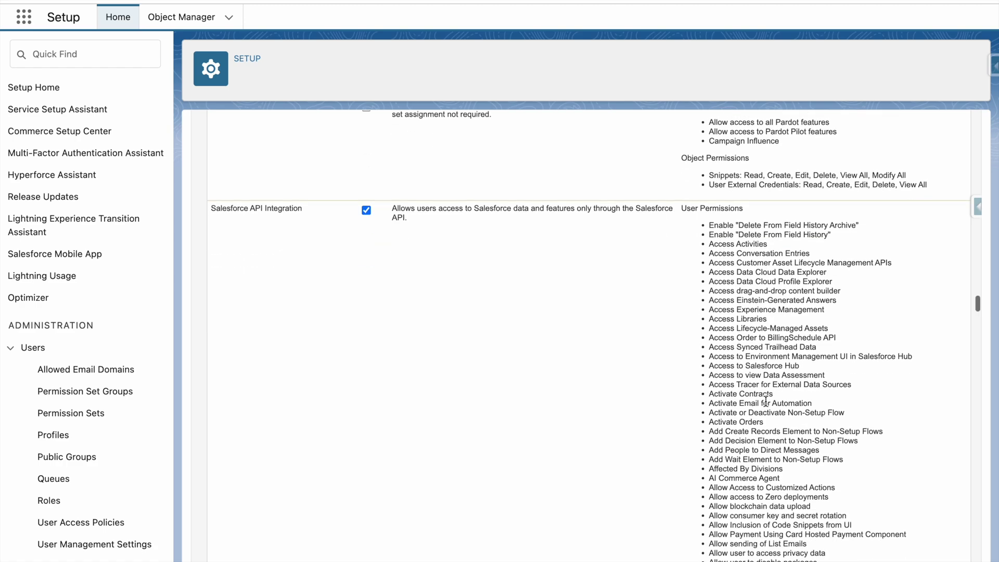
pyautogui.scroll(-2, 766, 404)
pyautogui.scroll(-2, 765, 403)
pyautogui.scroll(-3, 765, 404)
pyautogui.scroll(-5, 766, 404)
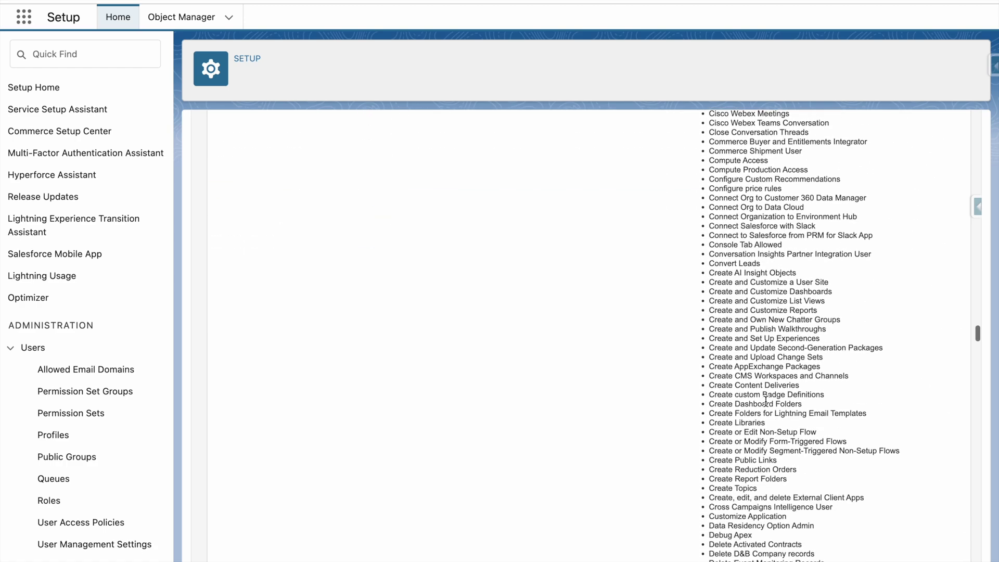
pyautogui.scroll(-5, 766, 403)
pyautogui.scroll(-5, 766, 404)
pyautogui.scroll(-5, 768, 399)
pyautogui.scroll(-5, 778, 383)
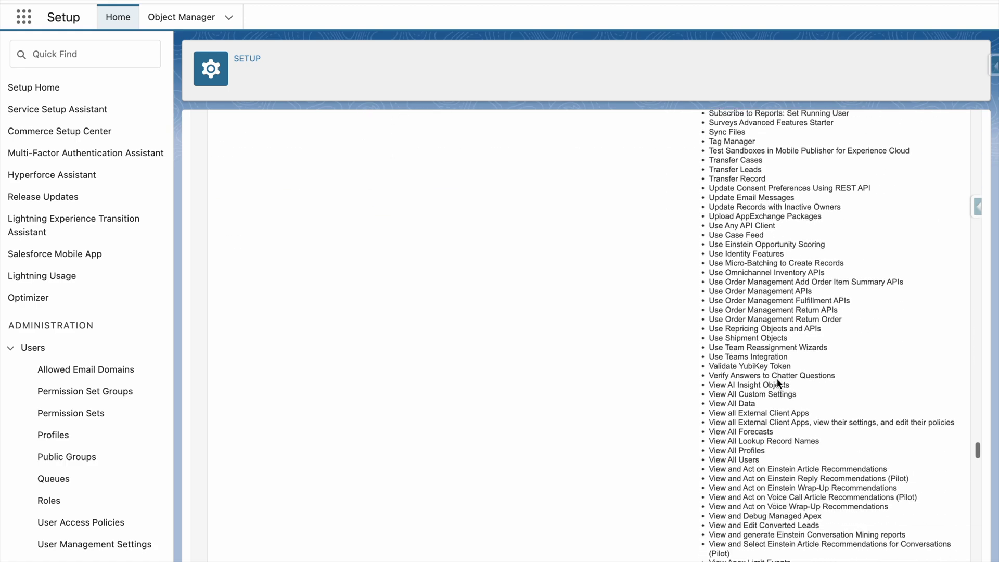
pyautogui.scroll(-5, 779, 383)
pyautogui.scroll(-5, 777, 383)
pyautogui.scroll(-5, 781, 375)
pyautogui.scroll(-5, 783, 367)
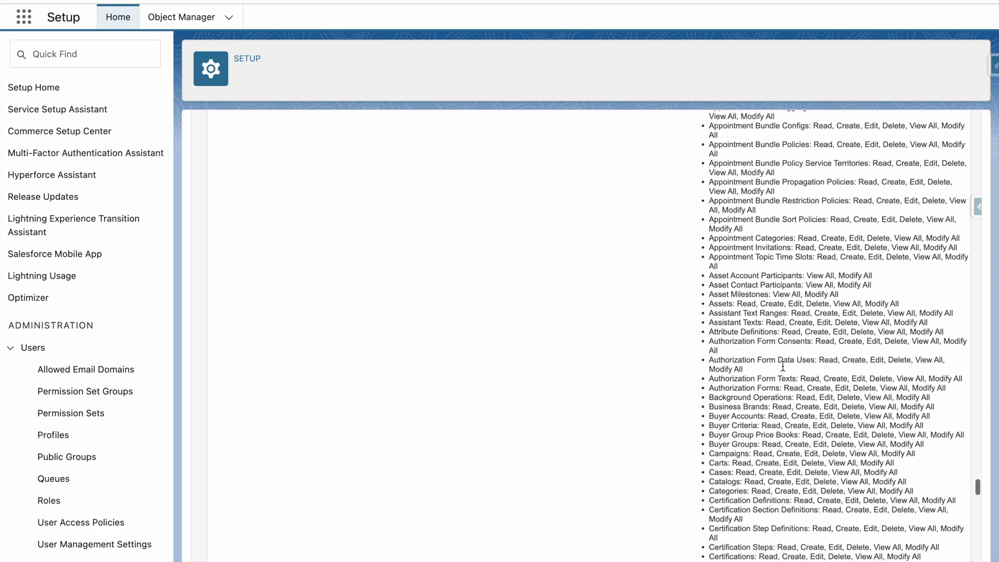
pyautogui.scroll(-5, 782, 367)
pyautogui.scroll(-5, 788, 361)
pyautogui.scroll(-5, 789, 359)
pyautogui.scroll(-5, 788, 359)
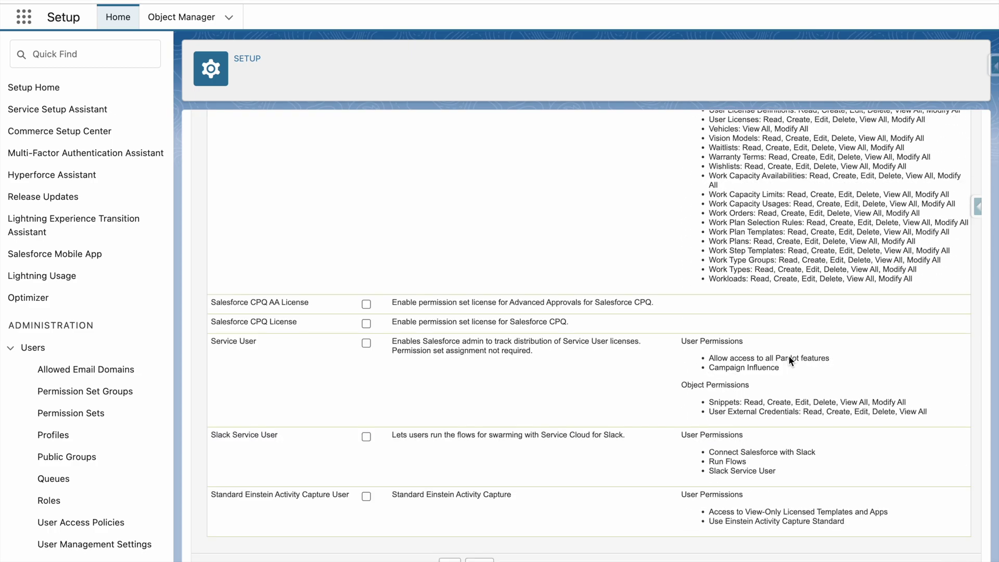
pyautogui.scroll(10, 789, 359)
pyautogui.scroll(10, 789, 359)
pyautogui.scroll(10, 789, 359)
pyautogui.scroll(5, 789, 359)
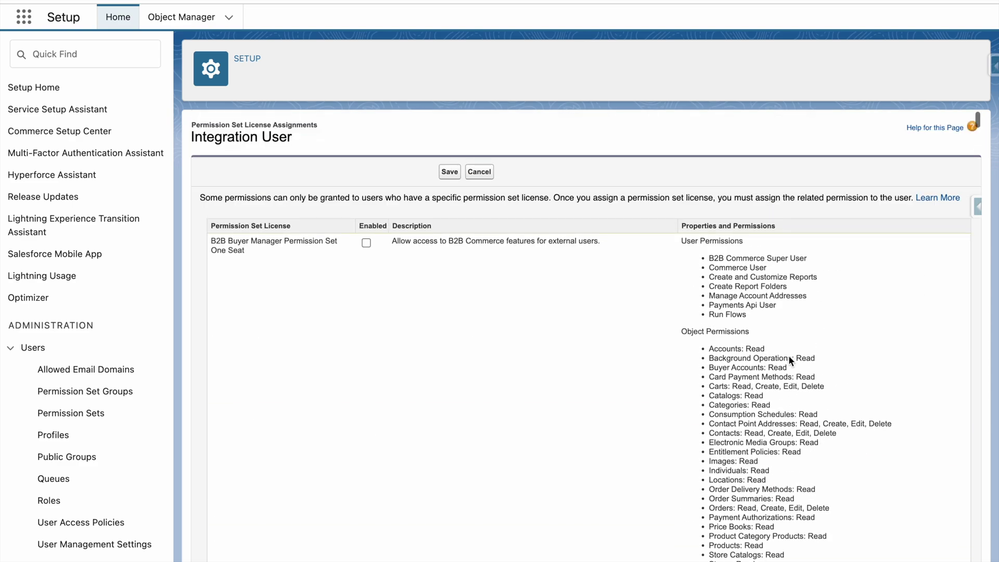
# Step: Save the new Salesforce API Integration license assignment
pyautogui.click(449, 173)
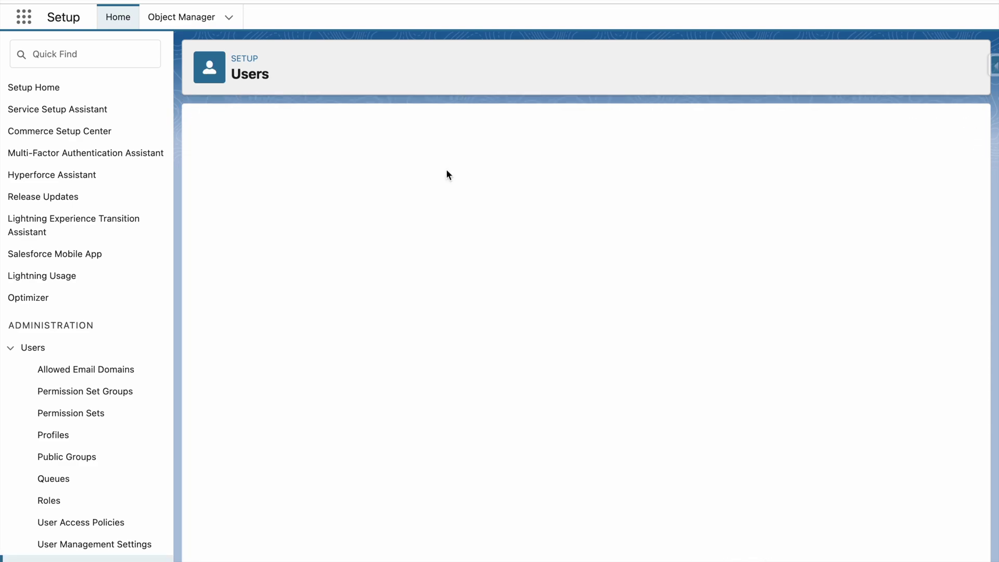